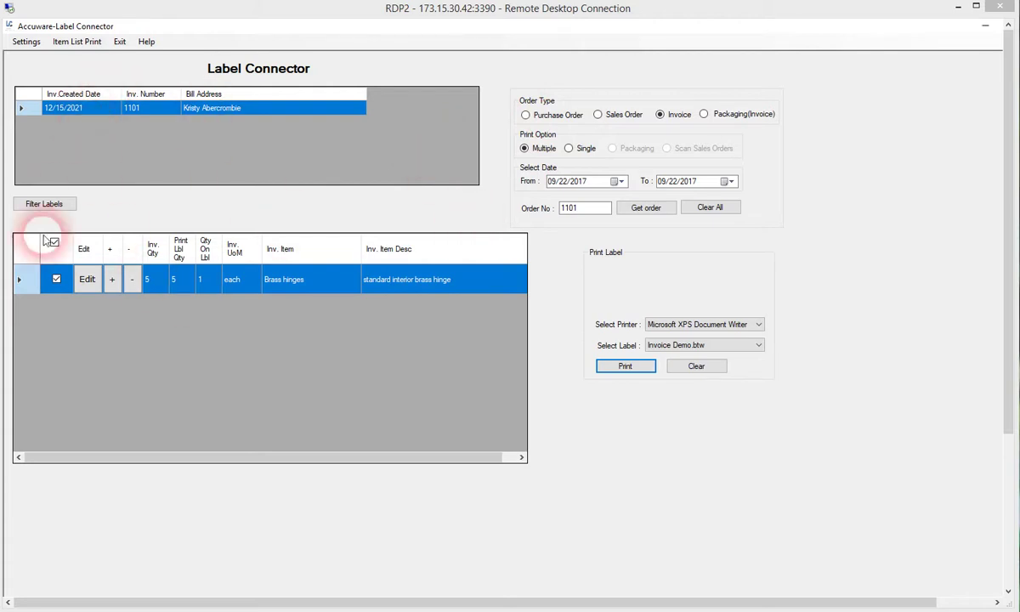
Open the Item List Print window and show all items.
{"action": "left_click", "coordinate": [75, 42]}
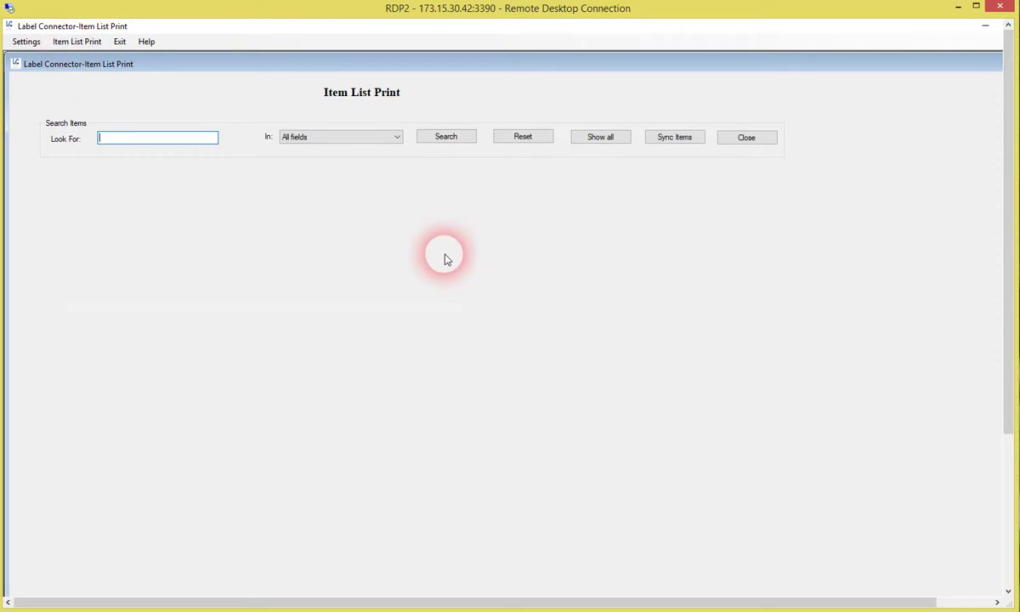
{"action": "left_click", "coordinate": [599, 141]}
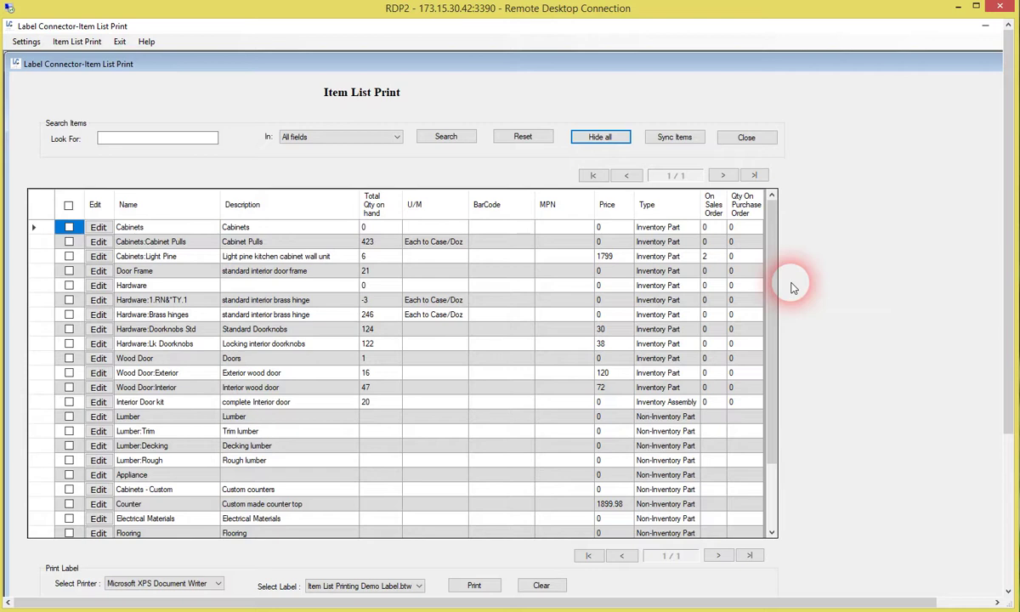
Search all fields of the item list for the suggested term Cabinets.
{"action": "left_click", "coordinate": [128, 142]}
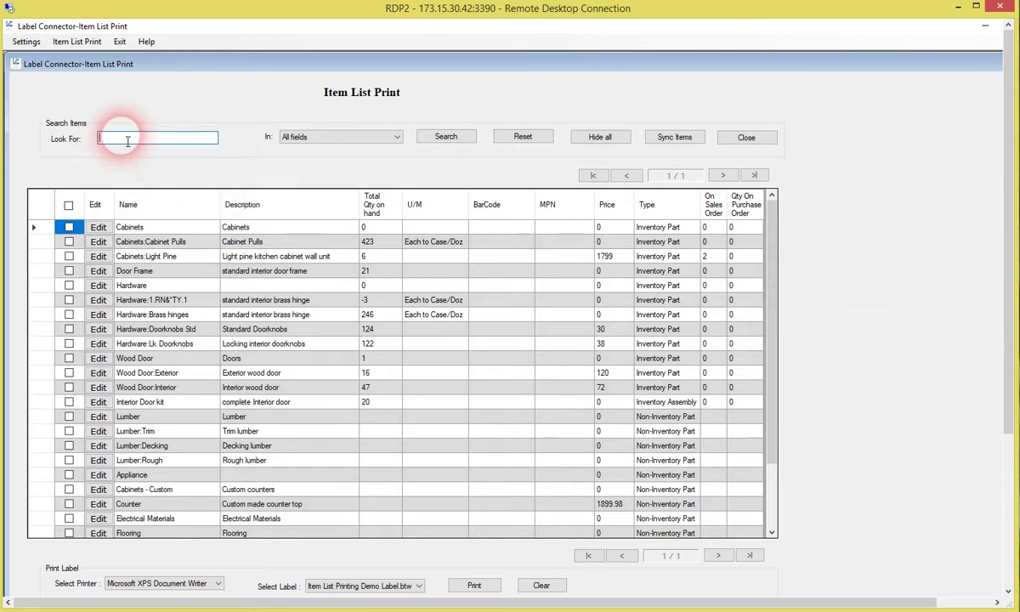
{"action": "type", "text": "C"}
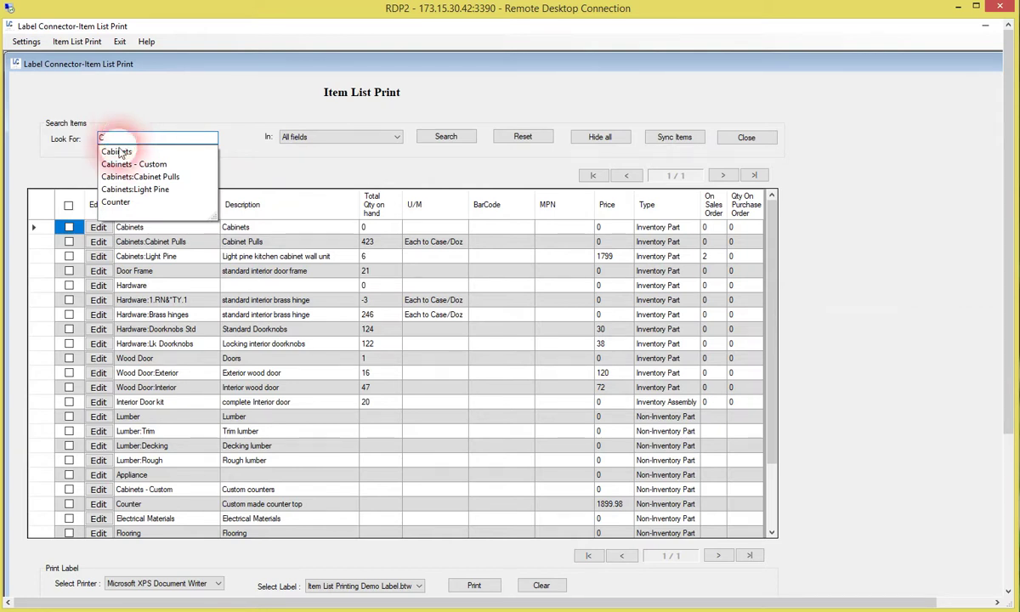
{"action": "left_click", "coordinate": [119, 152]}
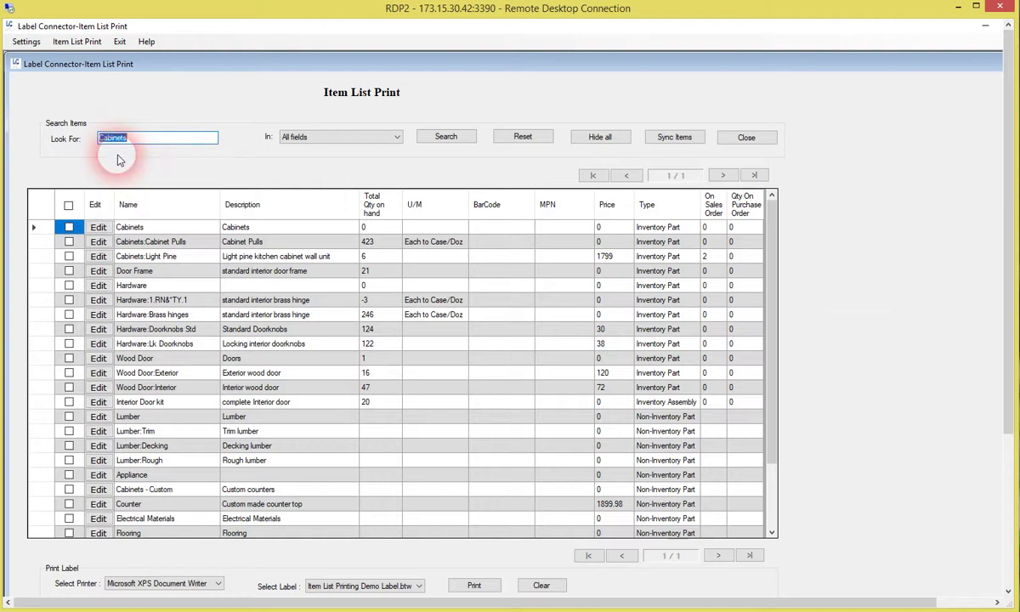
{"action": "left_click", "coordinate": [442, 138]}
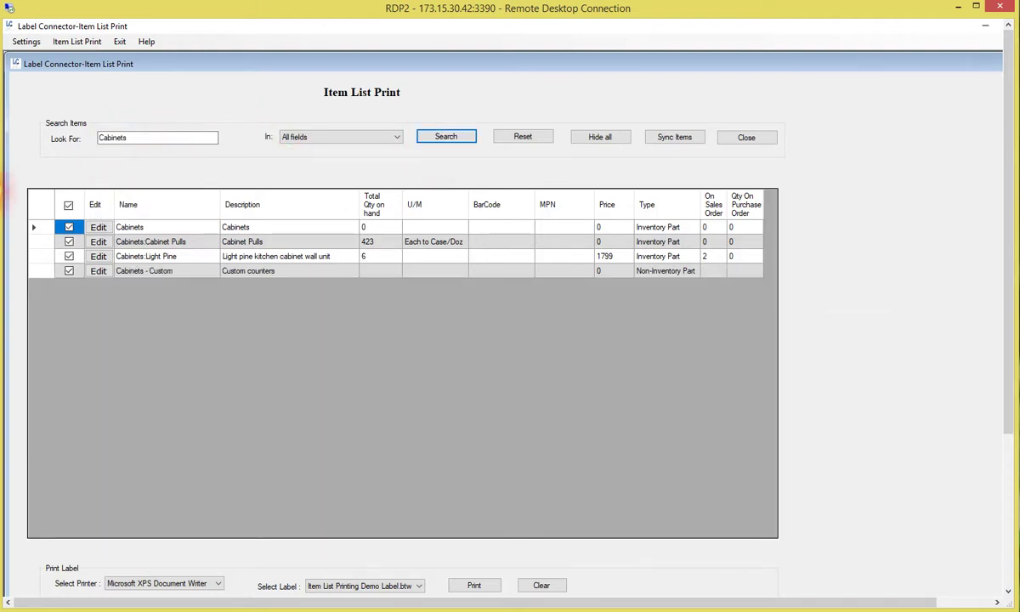
Shorten the search term to Ca and search all item fields for it.
{"action": "left_click", "coordinate": [157, 144]}
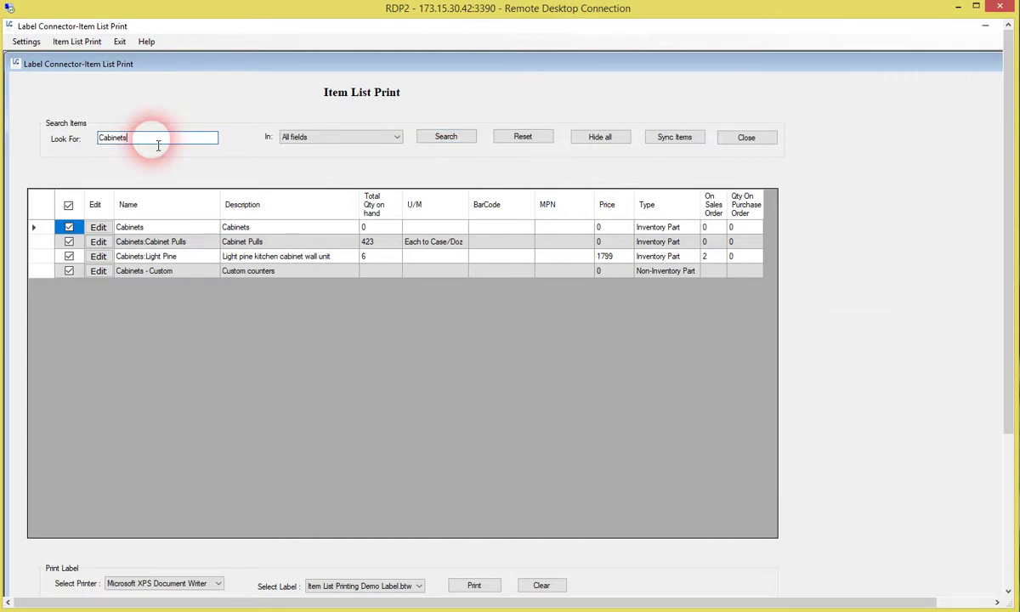
{"action": "key", "text": "BackSpace"}
{"action": "key", "text": "BackSpace"}
{"action": "key", "text": "BackSpace"}
{"action": "key", "text": "BackSpace"}
{"action": "key", "text": "BackSpace"}
{"action": "key", "text": "BackSpace"}
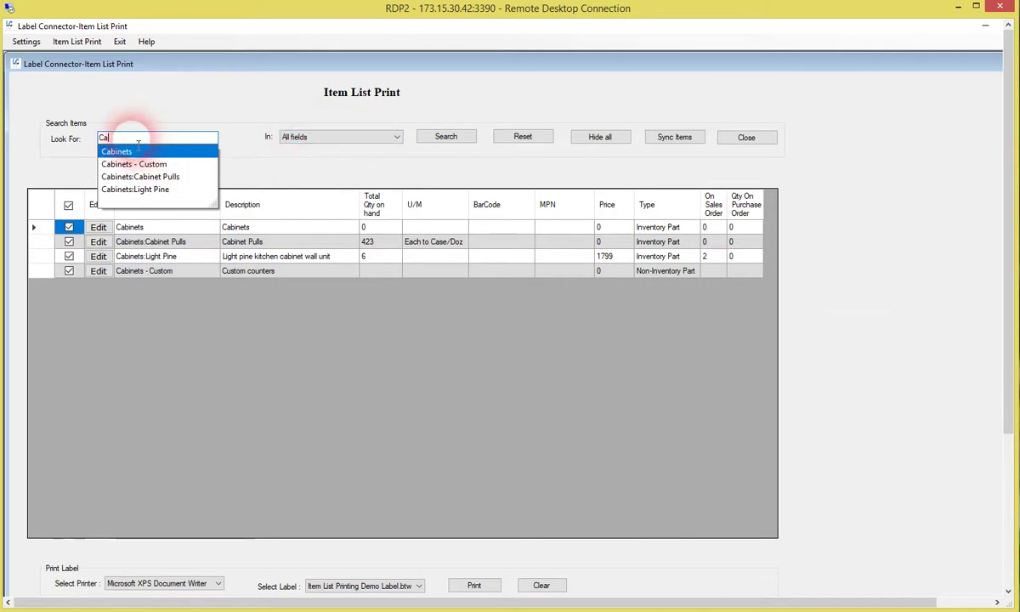
{"action": "left_click", "coordinate": [447, 142]}
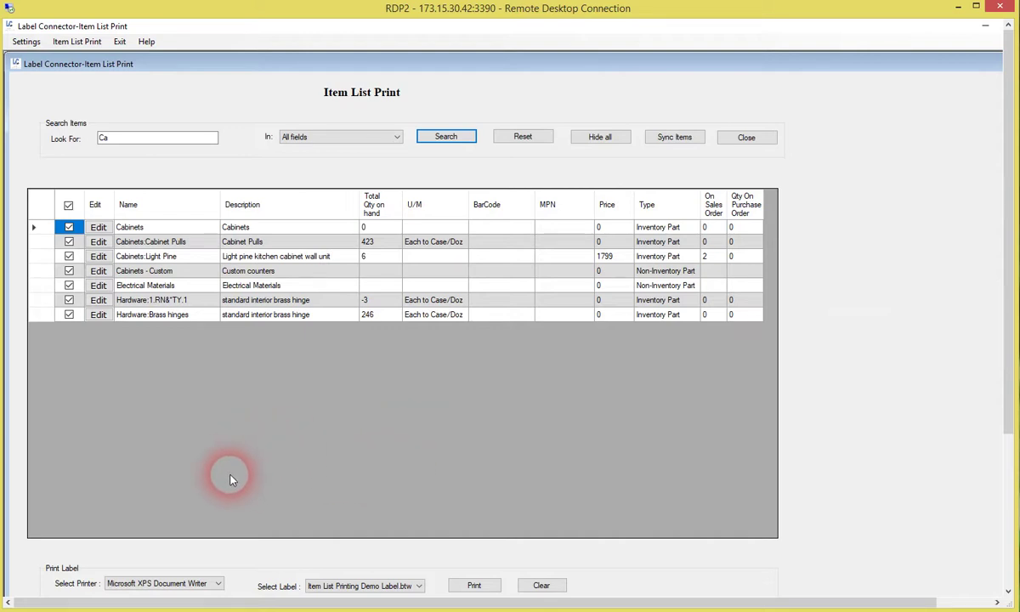
Select only the Cabinets:Light Pine item for printing and set its total quantity on hand to 2.
{"action": "left_click", "coordinate": [69, 205]}
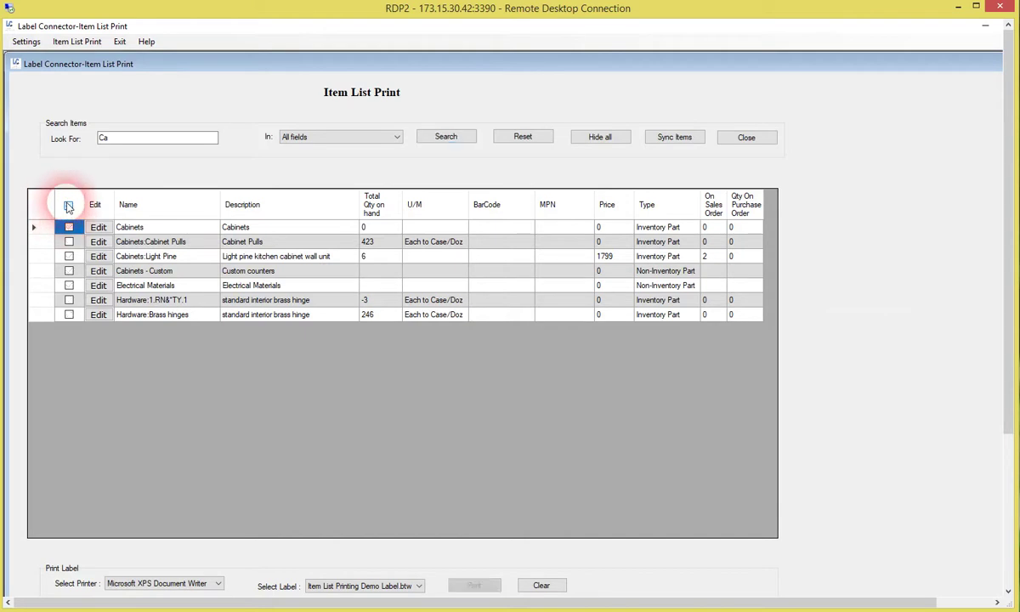
{"action": "left_click", "coordinate": [69, 257]}
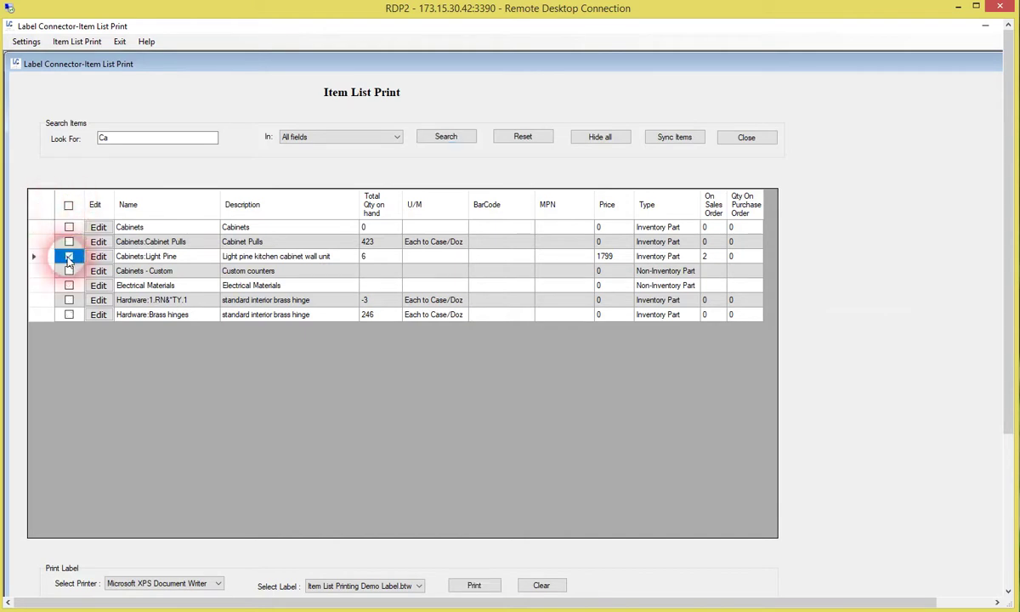
{"action": "left_click", "coordinate": [376, 257]}
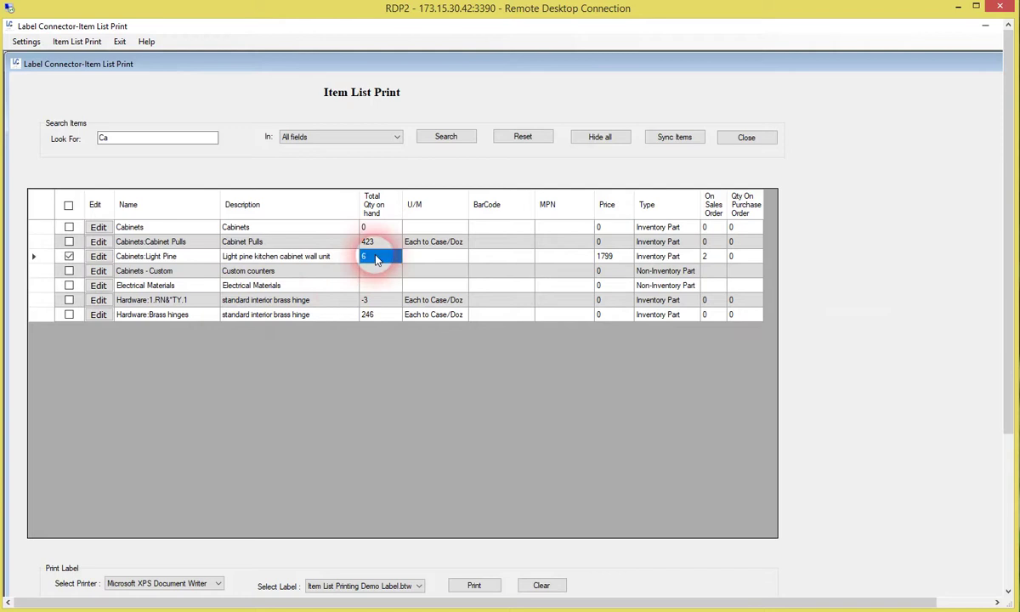
{"action": "left_click", "coordinate": [97, 257]}
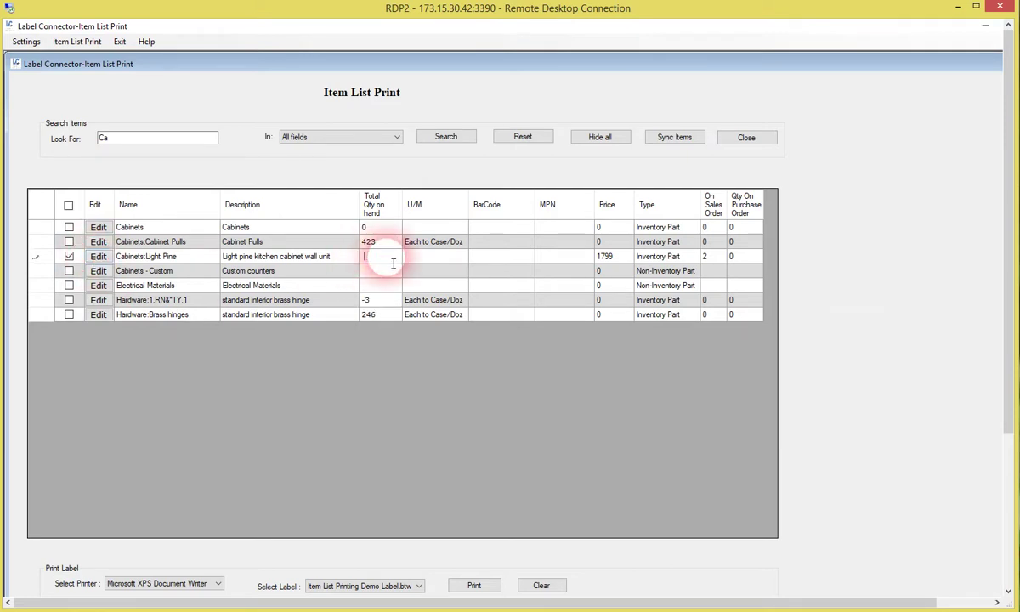
{"action": "type", "text": "2"}
{"action": "left_click", "coordinate": [372, 433]}
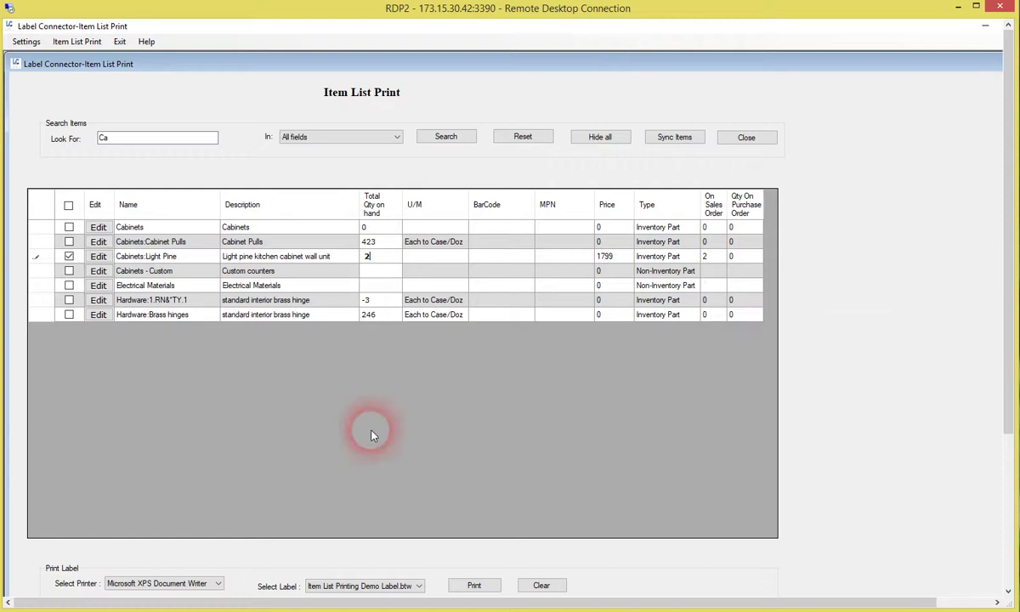
{"action": "left_click", "coordinate": [108, 264]}
{"action": "left_click", "coordinate": [374, 258]}
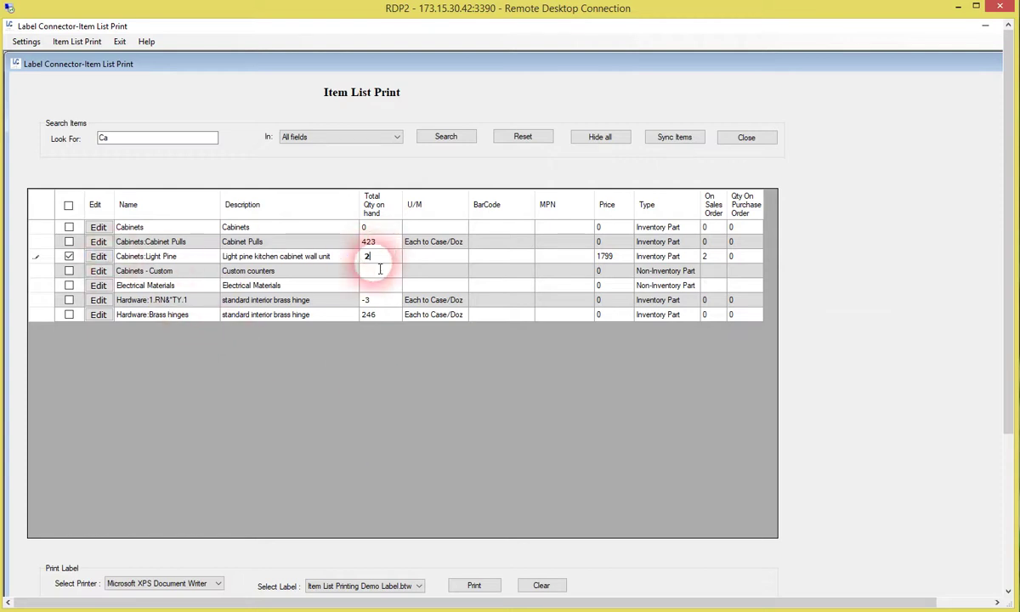
{"action": "left_click", "coordinate": [364, 355]}
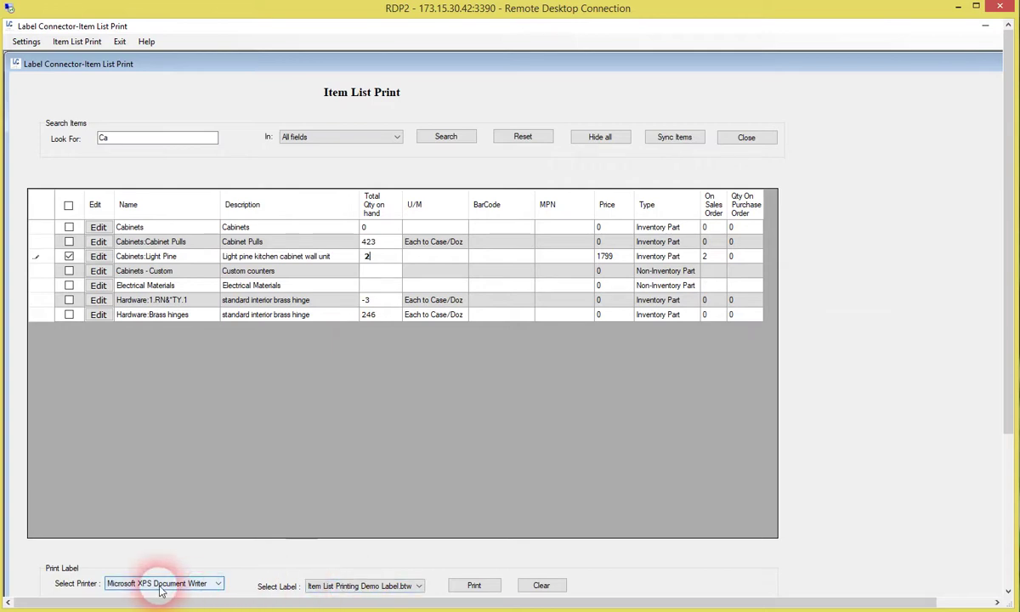
Print the Light Pine labels with Microsoft XPS Document Writer, saving the output as test8.oxps in the 2017 folder.
{"action": "left_click", "coordinate": [478, 589]}
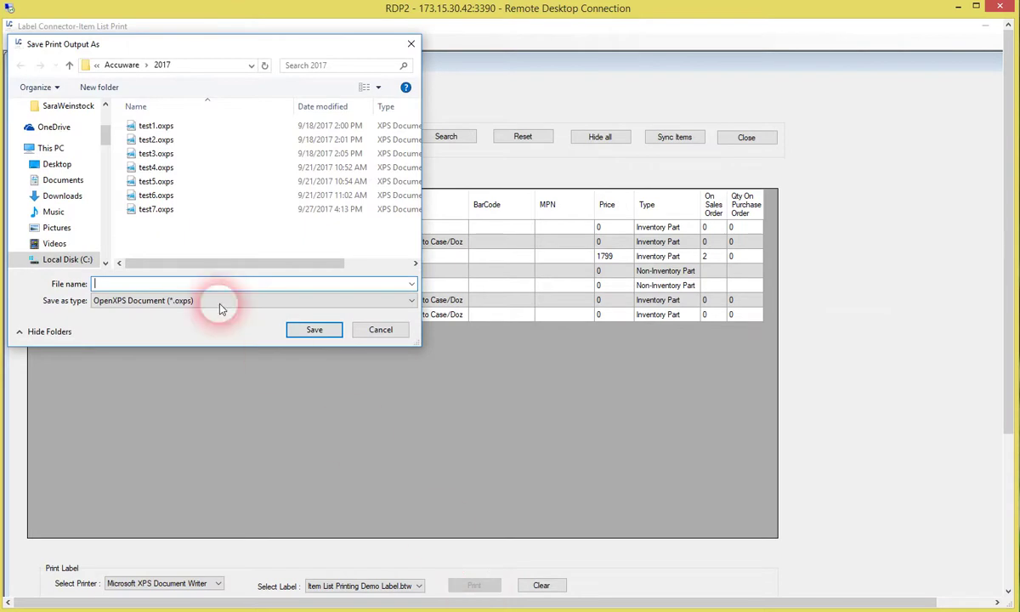
{"action": "left_click", "coordinate": [138, 212]}
{"action": "left_click", "coordinate": [118, 284]}
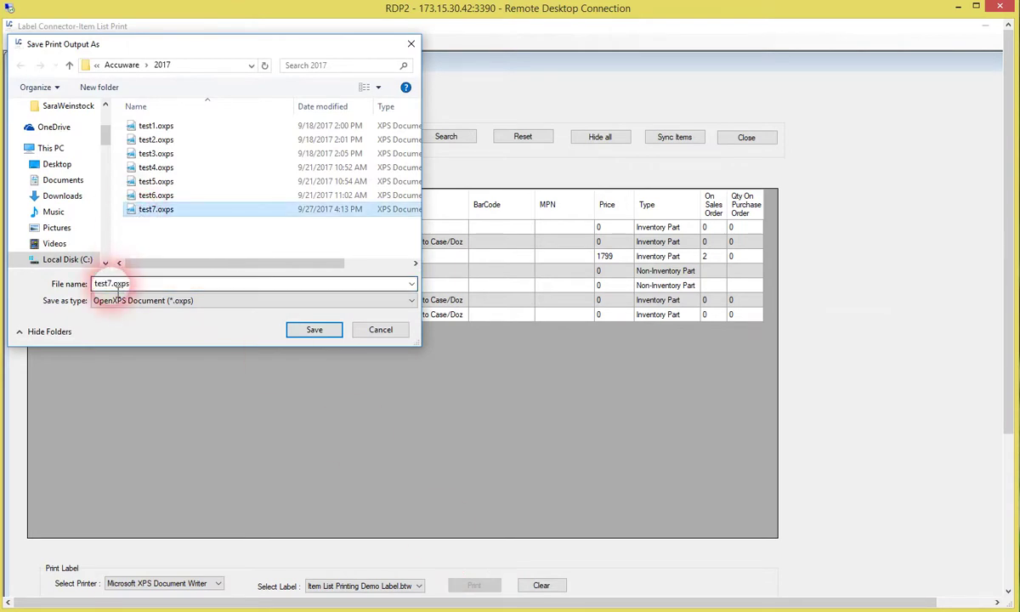
{"action": "left_click", "coordinate": [111, 285]}
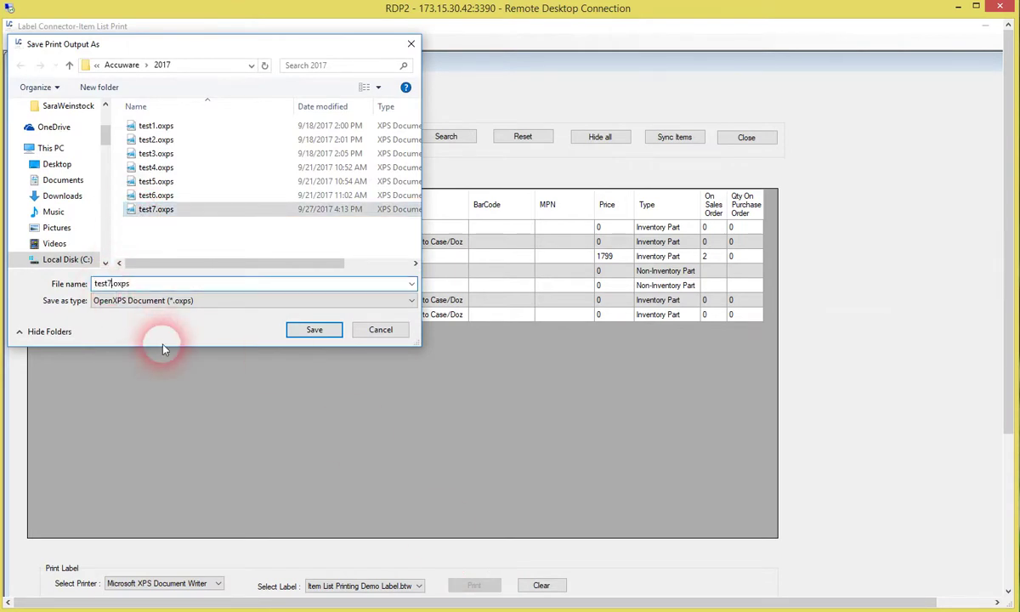
{"action": "key", "text": "BackSpace"}
{"action": "type", "text": "8"}
{"action": "left_click", "coordinate": [327, 330]}
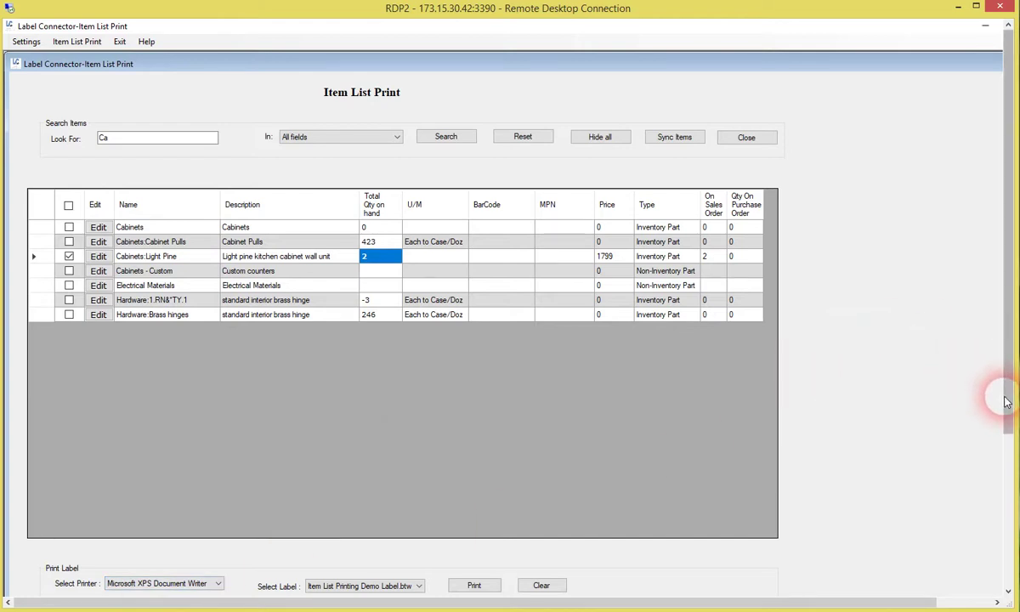
Switch to File Explorer, open test8.oxps from the 2017 folder in XPS Viewer, and examine the printed labels.
{"action": "left_click_drag", "start_coordinate": [1010, 393], "coordinate": [1013, 587]}
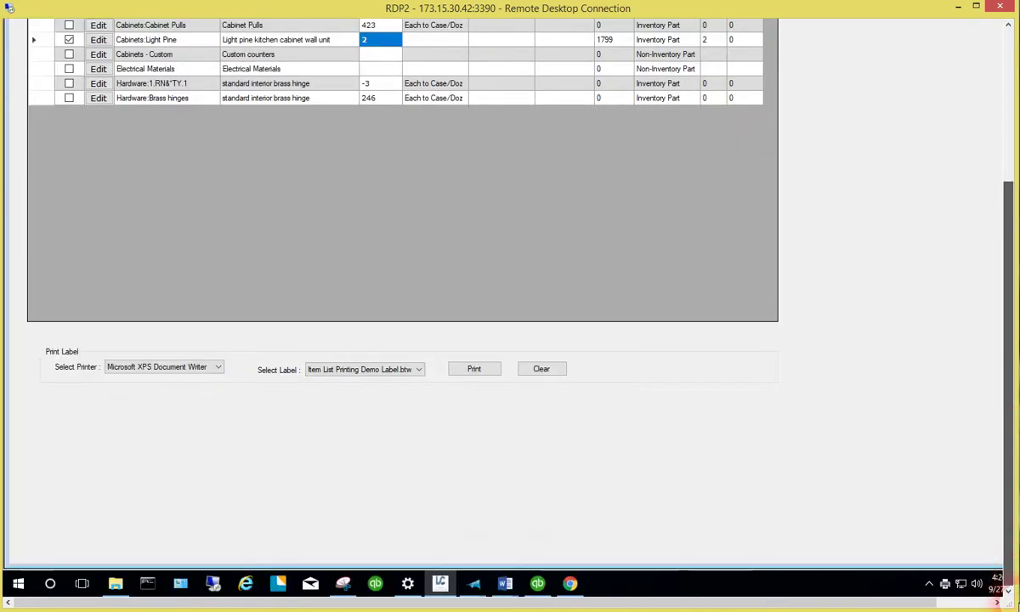
{"action": "left_click", "coordinate": [116, 584]}
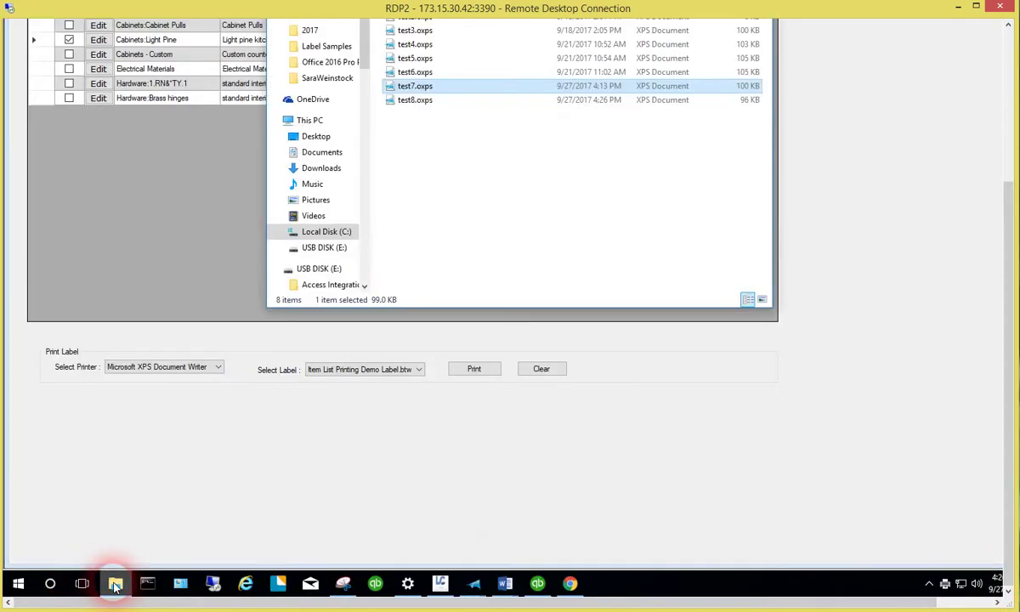
{"action": "double_click", "coordinate": [406, 100]}
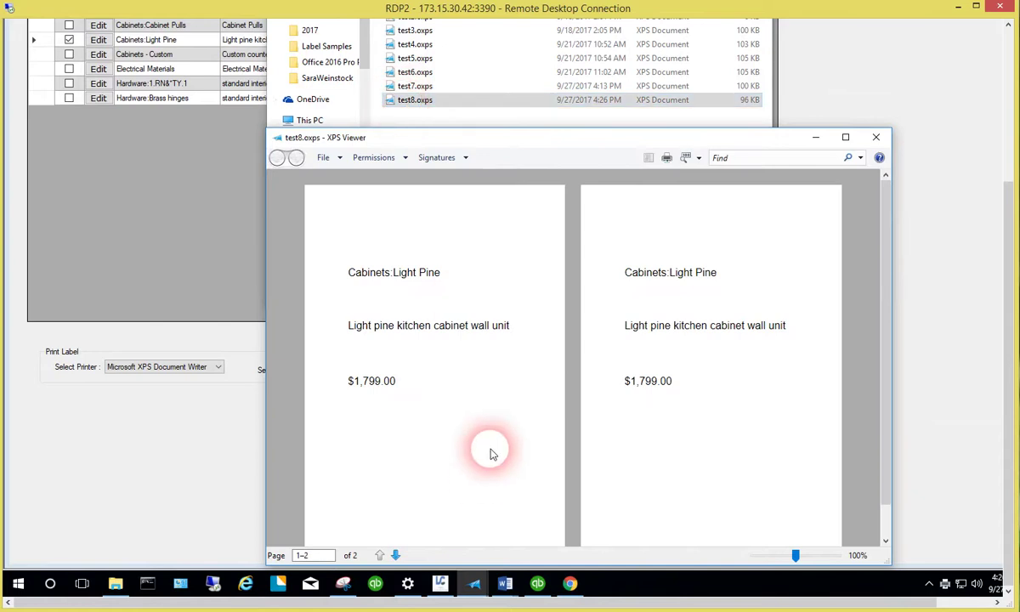
{"action": "scroll", "coordinate": [490, 453], "scroll_direction": "down", "scroll_amount": 1}
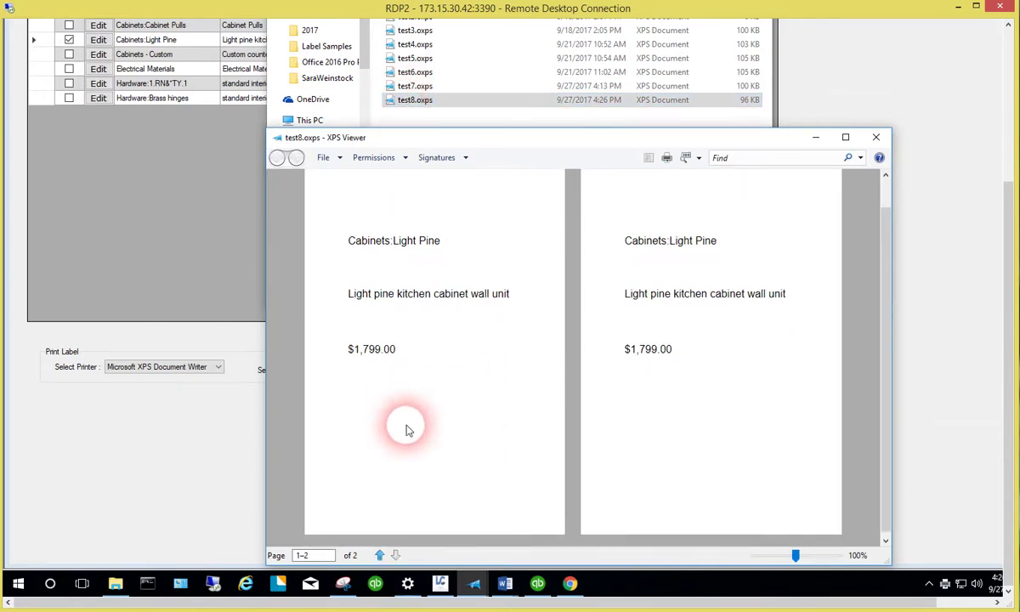
{"action": "scroll", "coordinate": [486, 433], "scroll_direction": "up", "scroll_amount": 1}
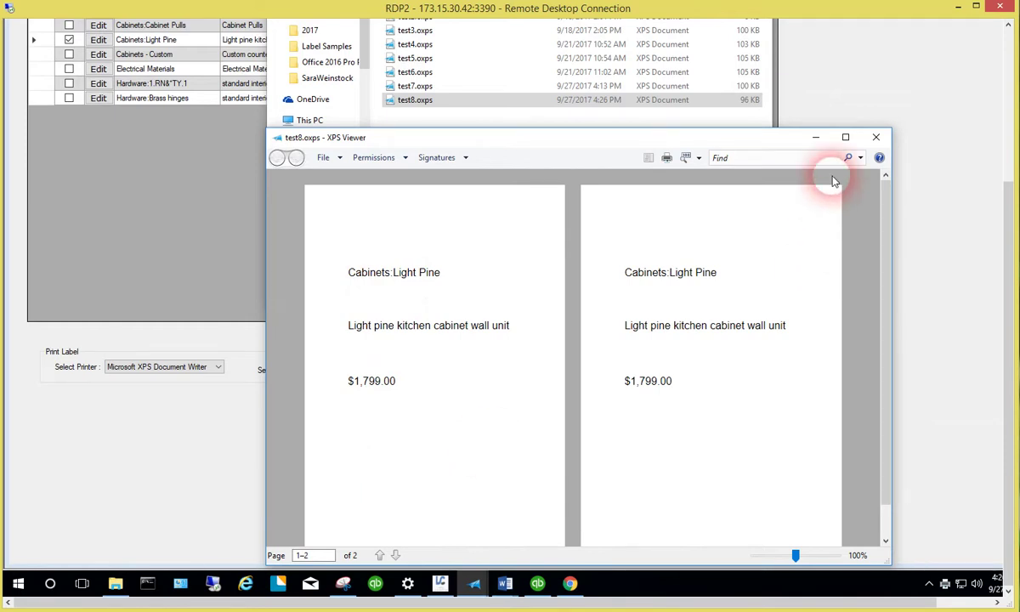
Minimize the XPS Viewer and File Explorer windows to return to the Item List Print window in Label Connector.
{"action": "left_click", "coordinate": [815, 139]}
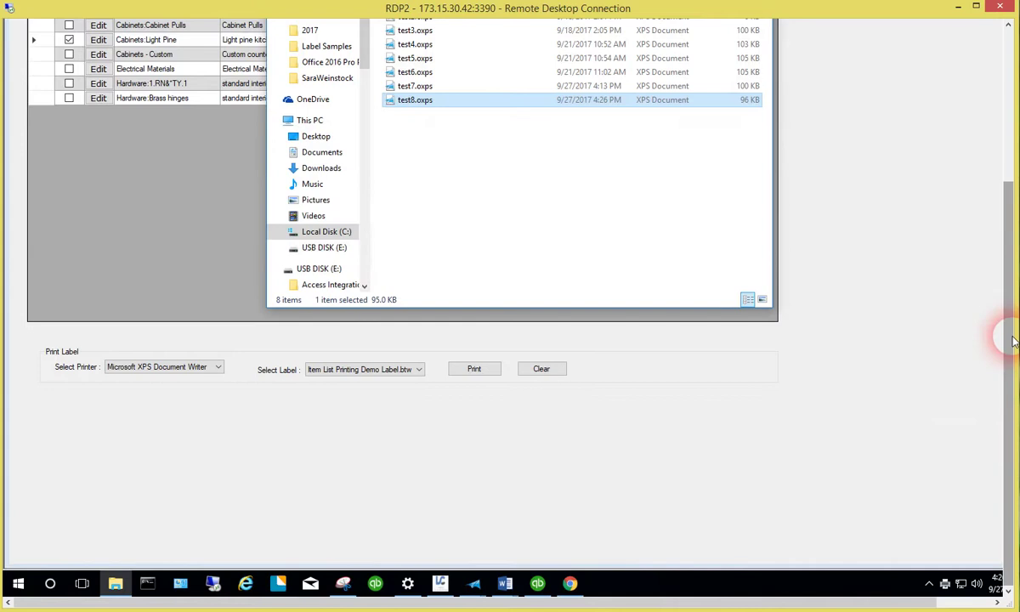
{"action": "scroll", "coordinate": [1011, 336], "scroll_direction": "up", "scroll_amount": 3}
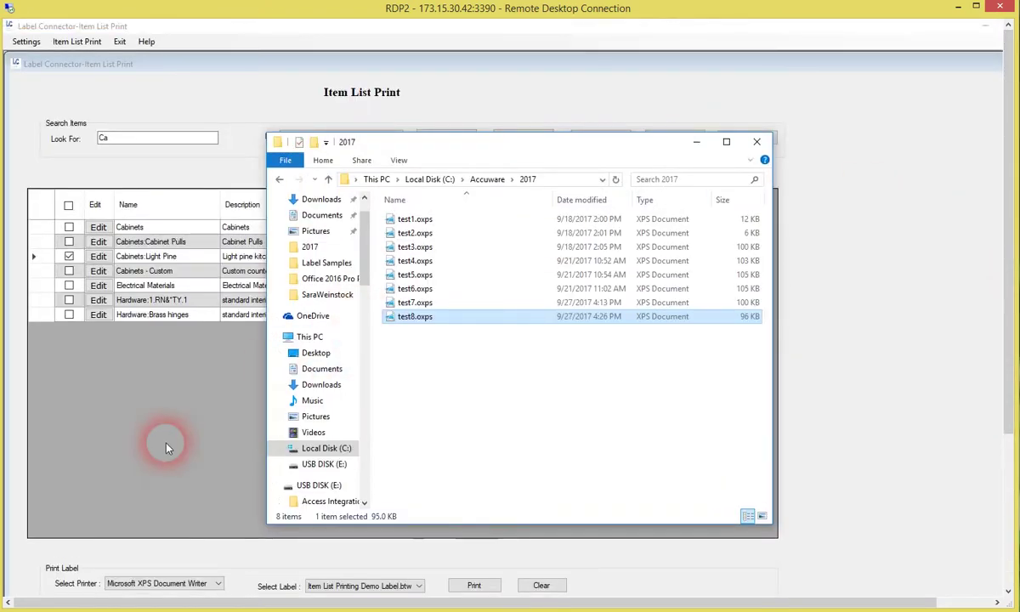
{"action": "left_click", "coordinate": [699, 145]}
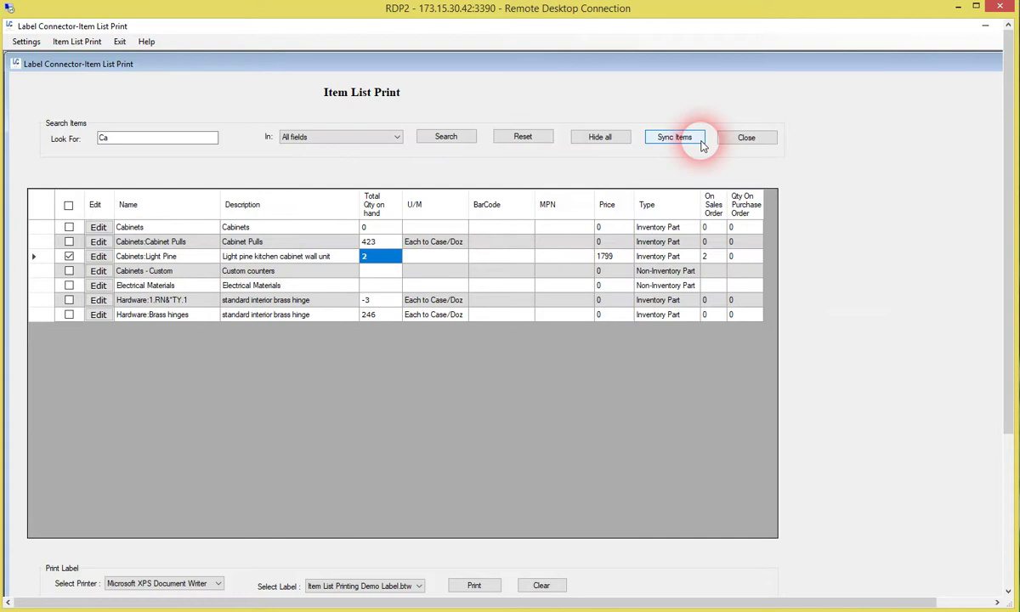